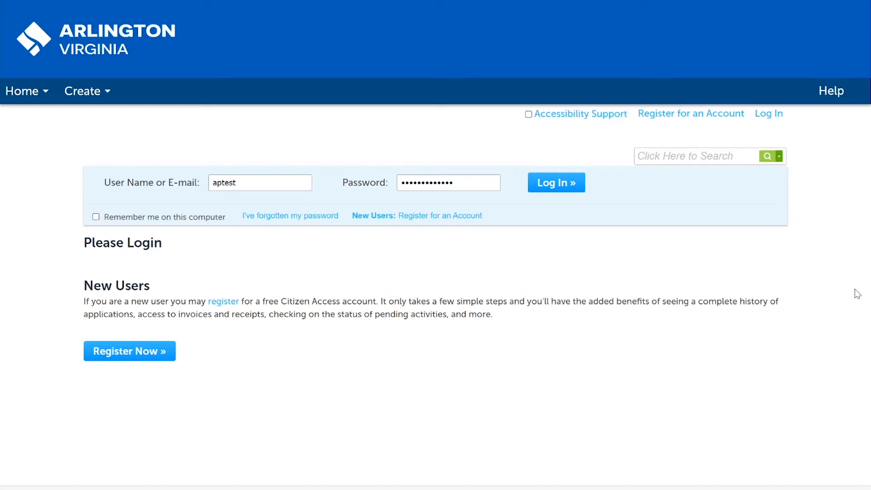
Step: Log in with the entered credentials and start a new application using the Building Permit record type
click(572, 186)
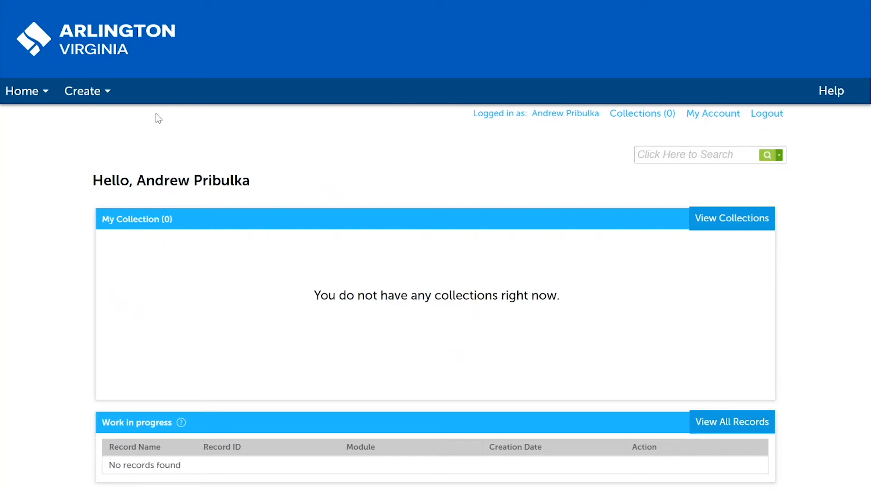
click(87, 93)
click(96, 119)
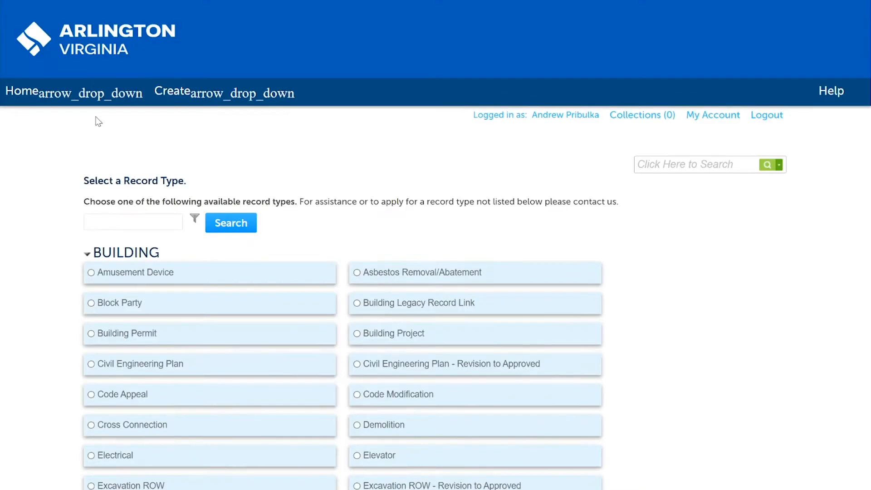
click(90, 332)
scroll(655, 427, down, 10)
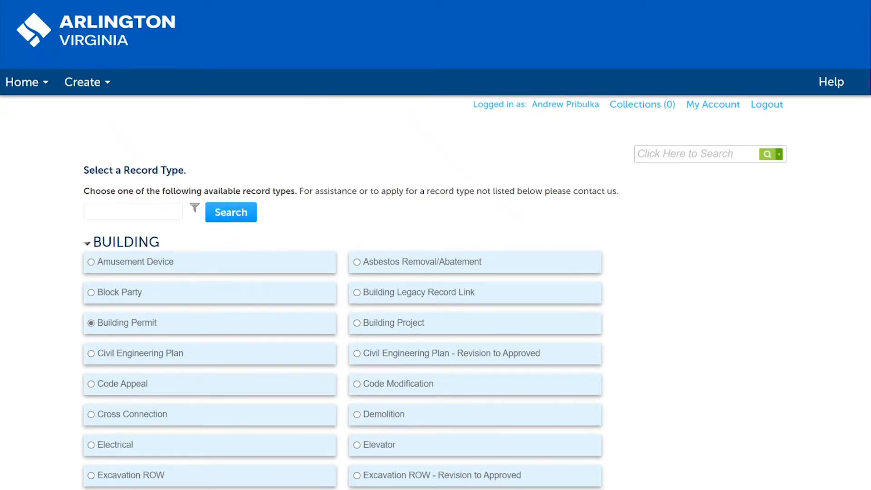
click(179, 414)
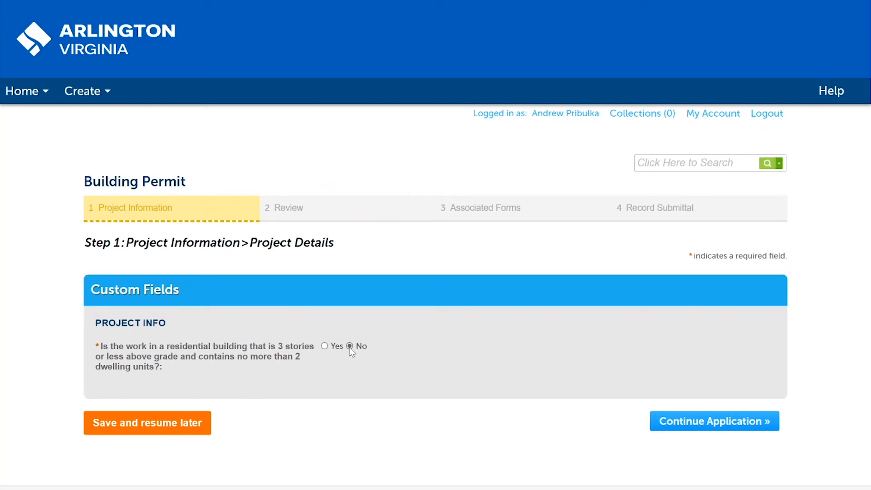
Step: Answer No to the single-item scope question, select interior alteration, partial demolition with minor new construction and exterior alteration, and continue
click(682, 420)
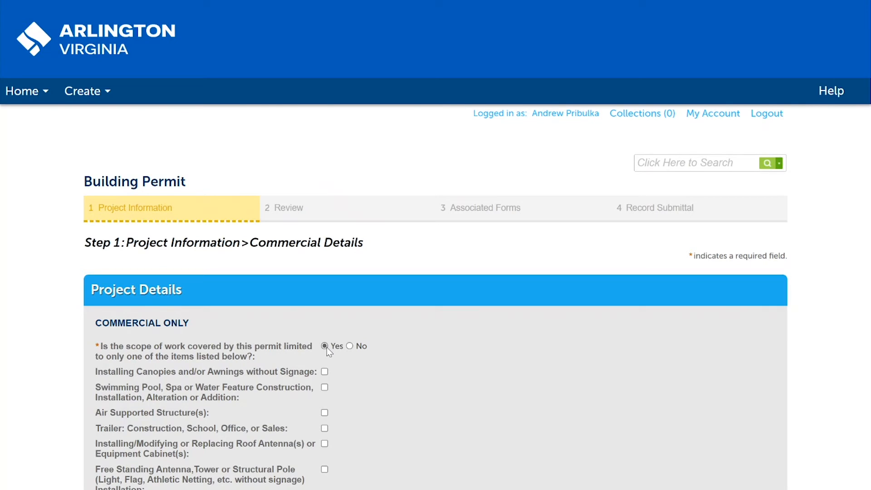
click(349, 346)
scroll(349, 318, down, 4)
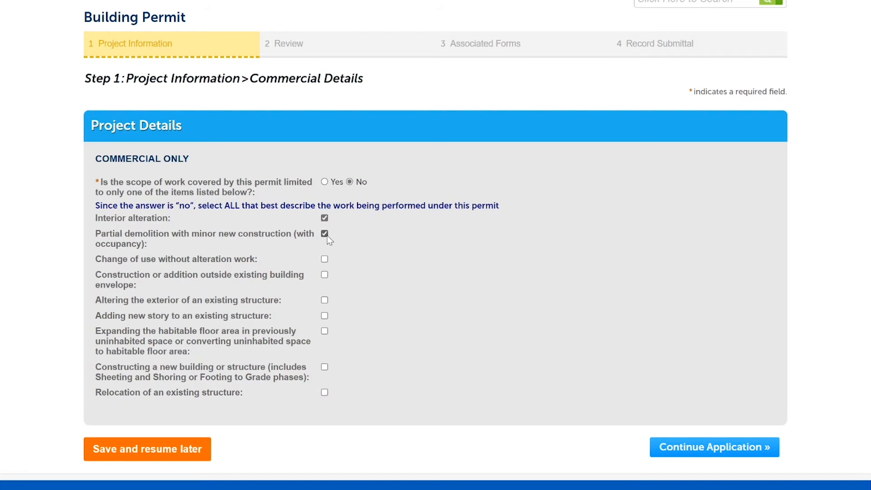
click(326, 302)
click(699, 448)
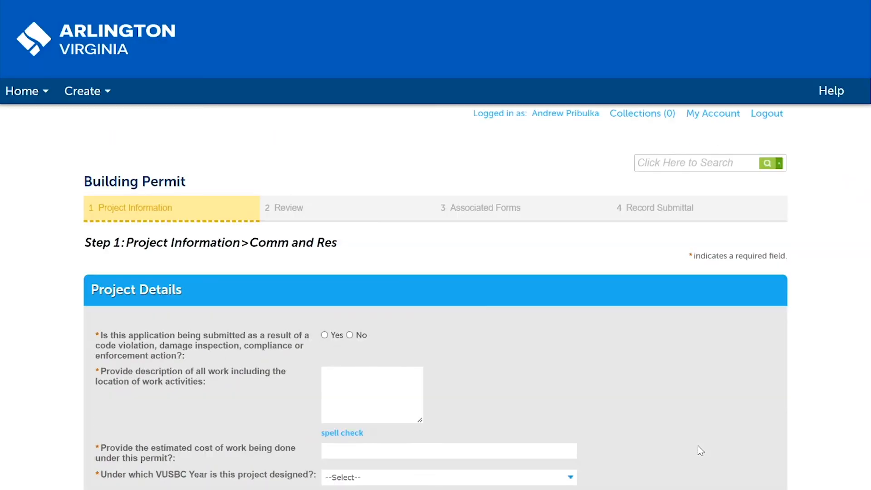
Step: Answer No to the code violation question and describe the work as "Adding additional square footage to an existing structure."
scroll(459, 330, down, 1)
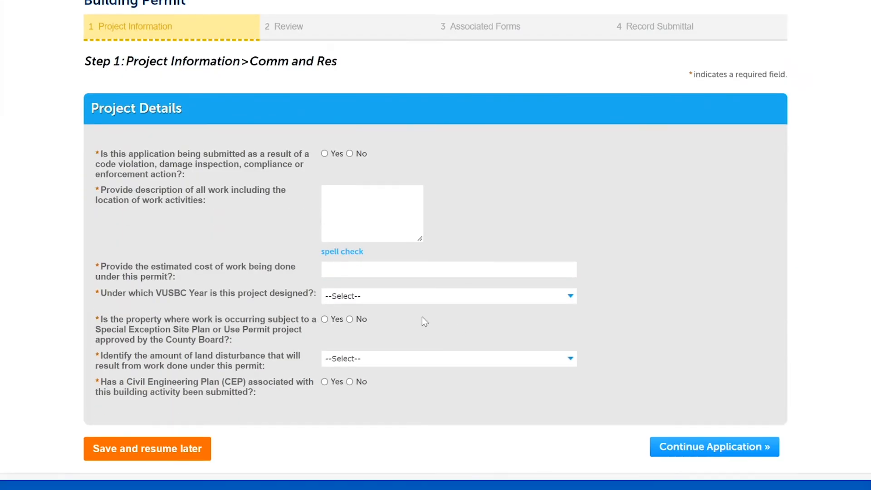
click(350, 154)
click(353, 190)
text(Adding additional square footage to an existin g structure.)
Step: Set the estimated cost of work to 1250009 and the VUSBC design year to 2015
key(Tab)
text(1250009)
click(349, 297)
click(354, 319)
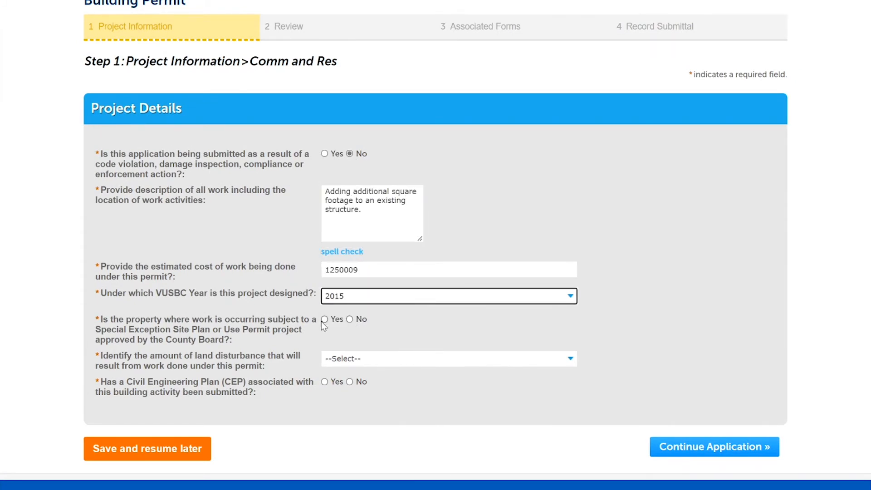
Step: Answer Yes to Special Exception Site Plan with number 426, set land disturbance to < 2,000 SF, answer No to Civil Engineering Plan, and continue
click(324, 319)
click(376, 358)
text(426)
click(369, 385)
click(361, 411)
click(350, 408)
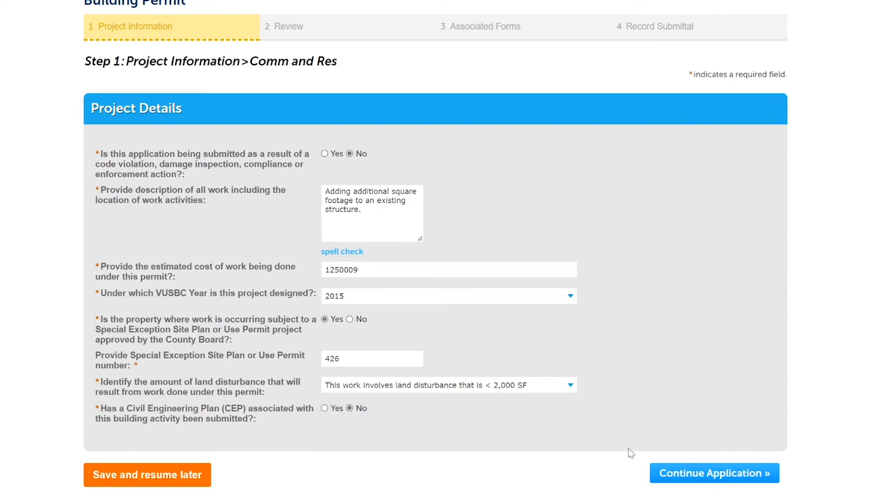
click(698, 472)
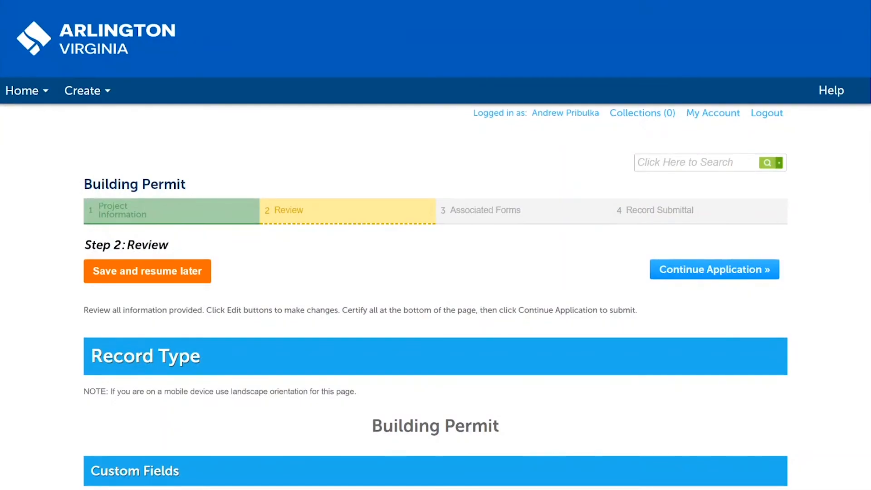
Step: Reopen the project details from the review page, answer the Civil Engineering Plan question with No again, and return to the review
scroll(436, 245, down, 15)
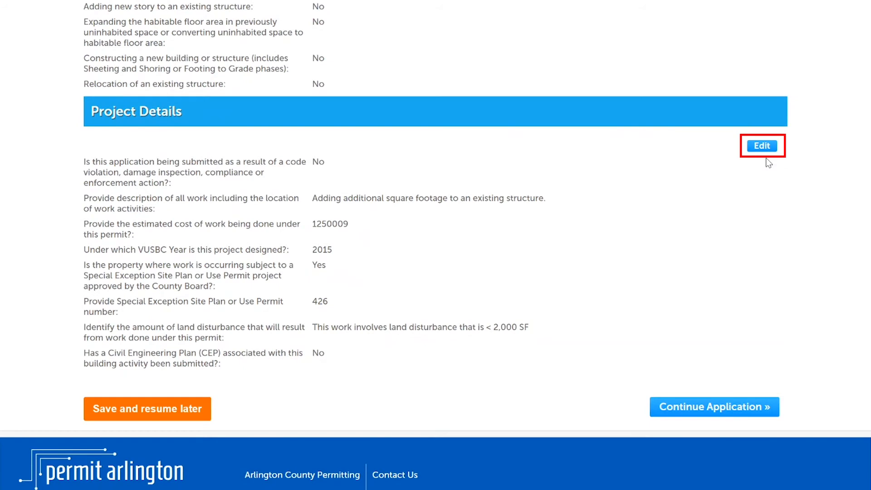
click(763, 146)
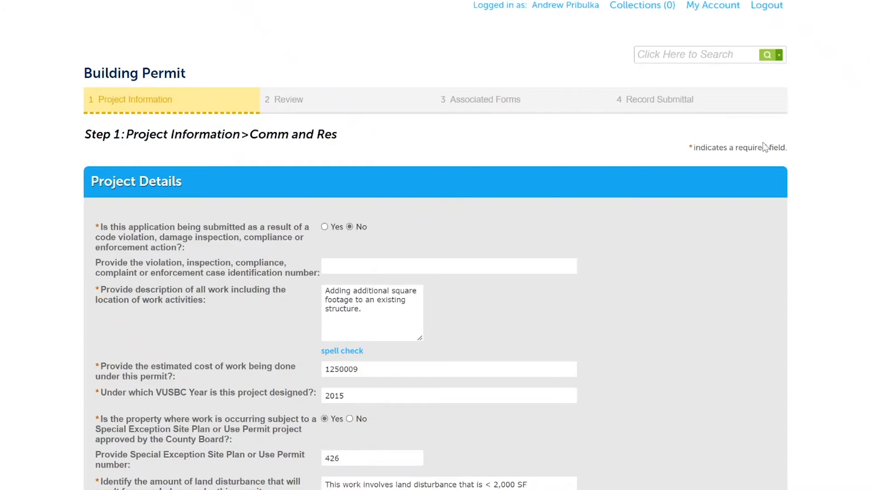
scroll(650, 238, down, 3)
click(326, 341)
click(350, 339)
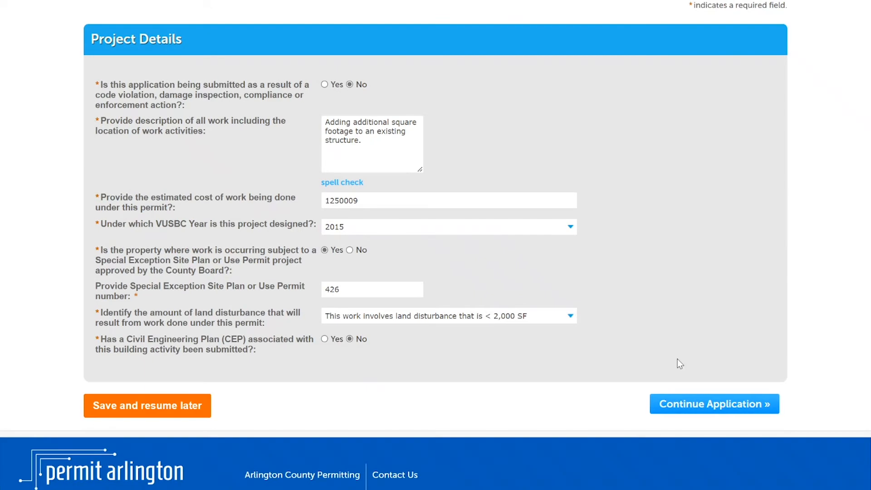
click(695, 401)
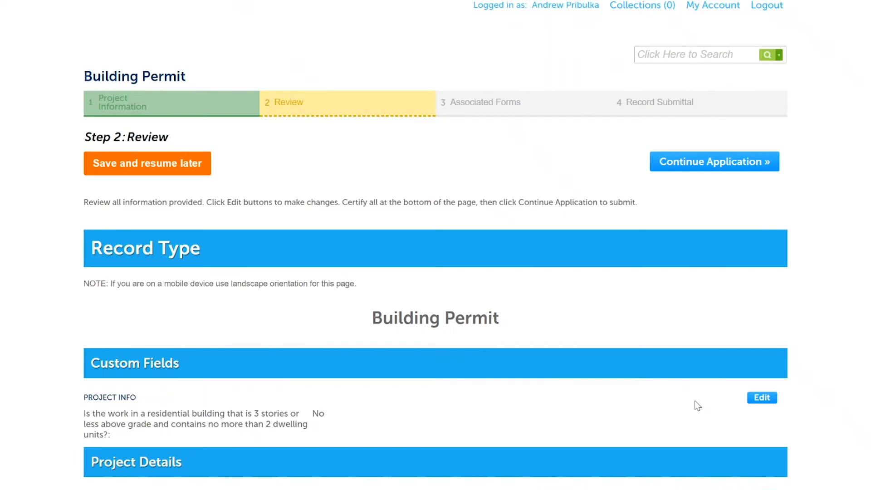
Step: Check the reviewed answers, continue the application, and open the associated Commercial Addition form
scroll(694, 402, down, 8)
scroll(726, 404, down, 9)
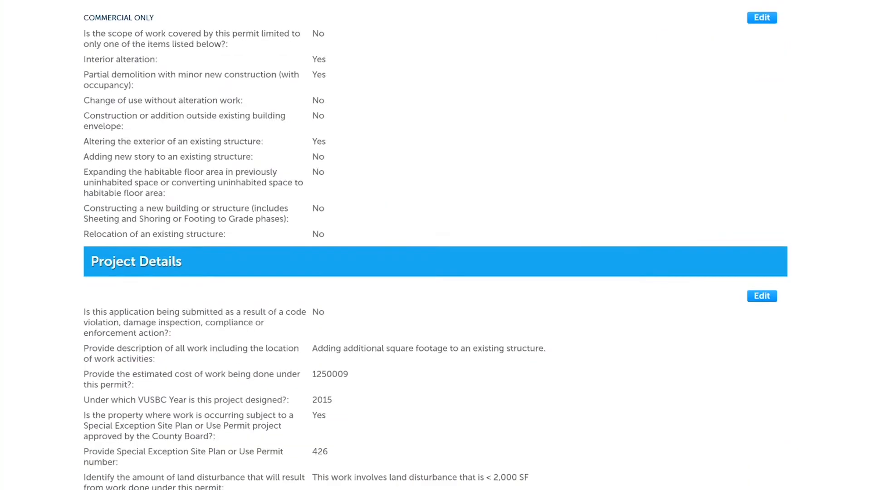
click(732, 406)
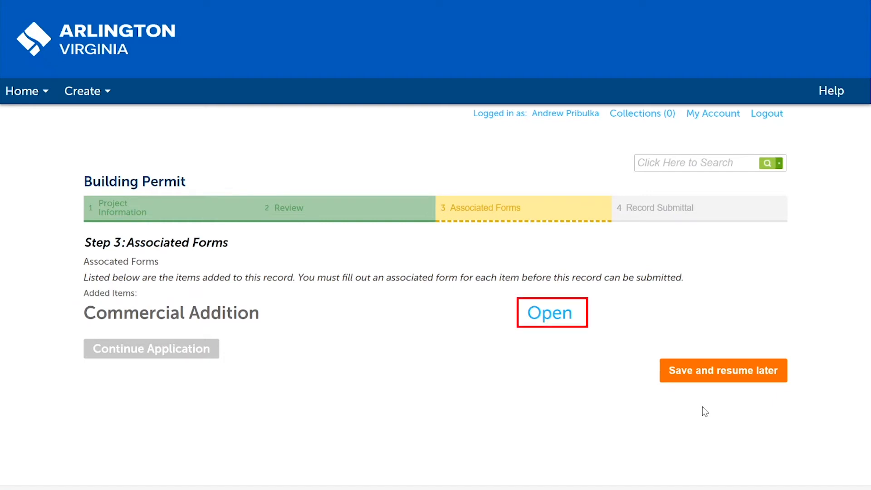
click(534, 303)
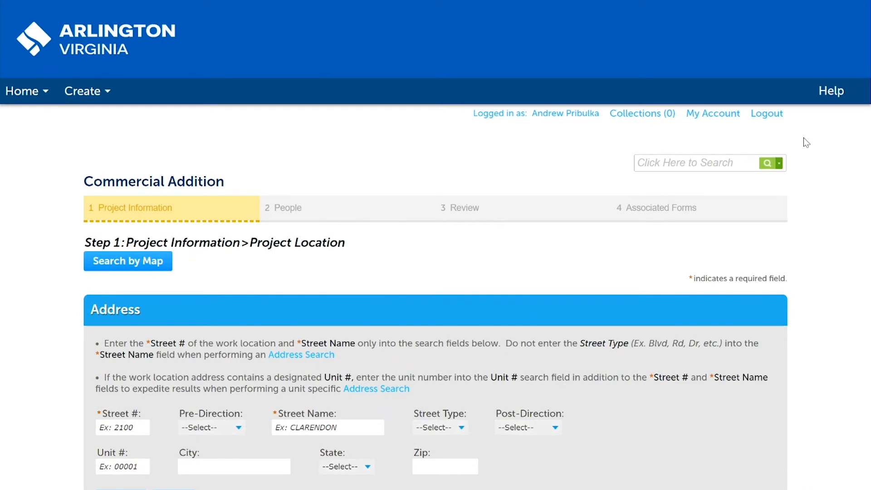
Step: Search for the work location by entering its street number and street name in the address section
scroll(868, 120, down, 3)
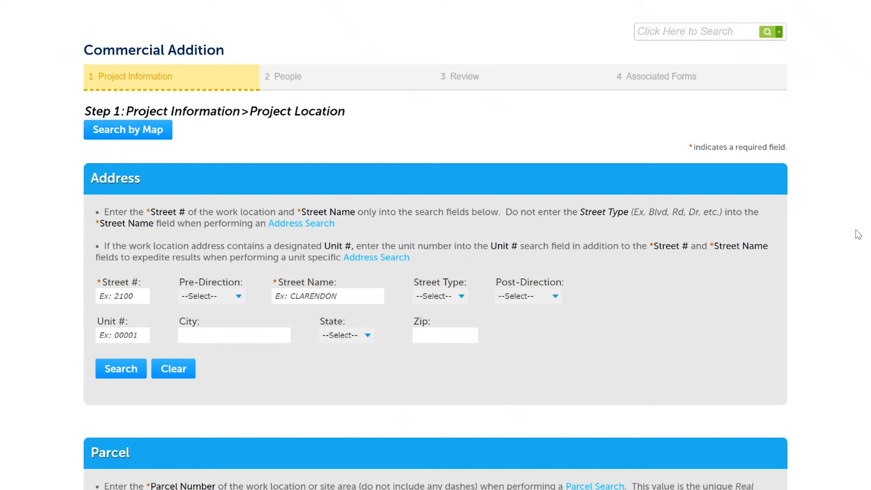
click(123, 293)
text(2100)
key(Tab)
key(Tab)
text(Clarendon)
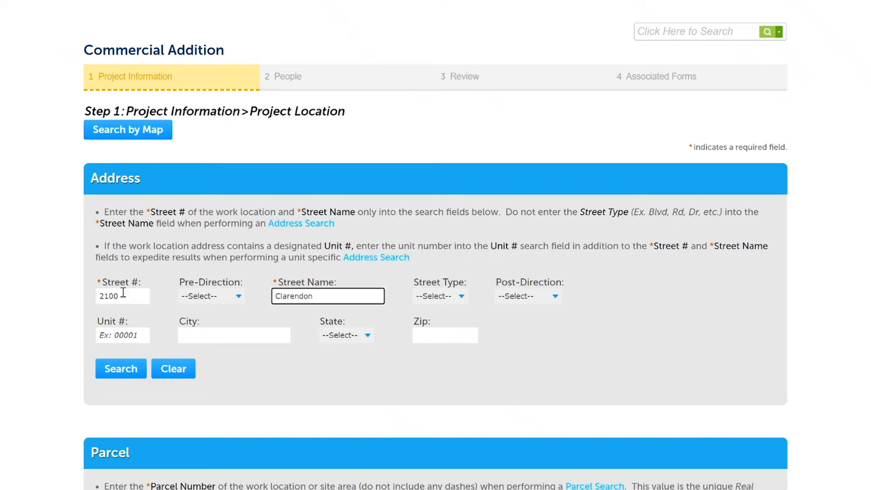
click(112, 379)
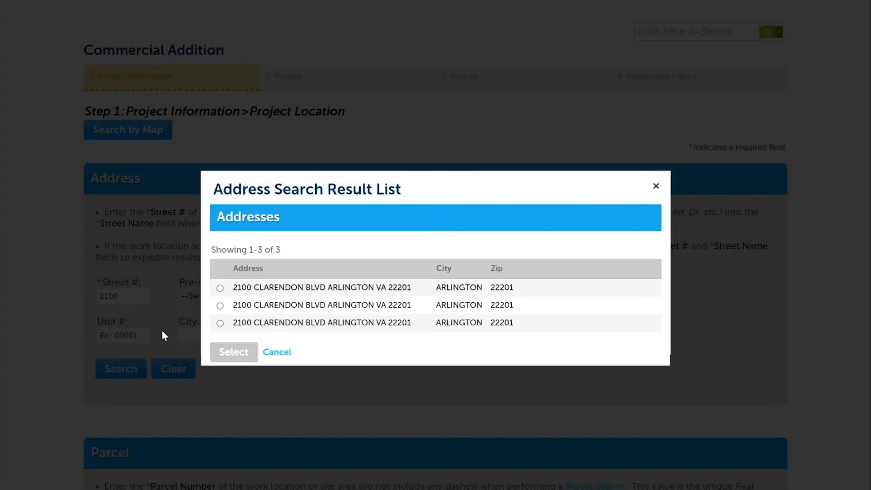
Step: Choose the first matching address with its associated parcel and owner, apply it to the project location, and continue
click(220, 288)
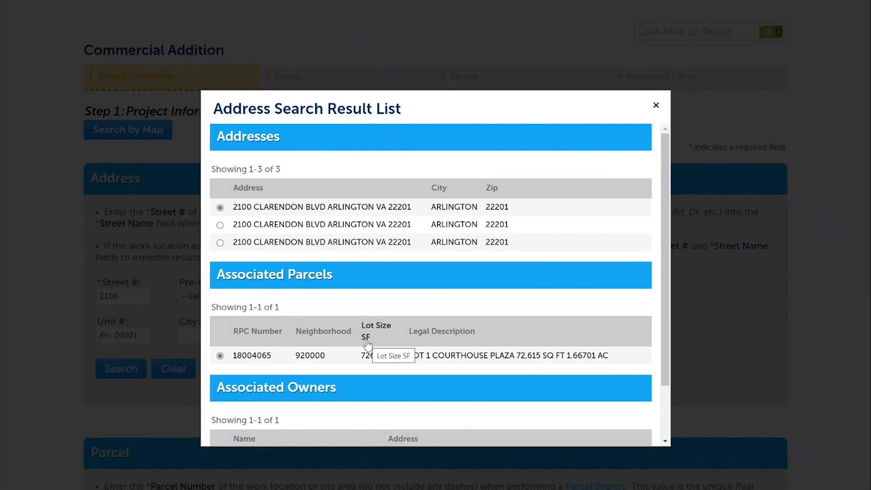
drag(663, 181, 661, 285)
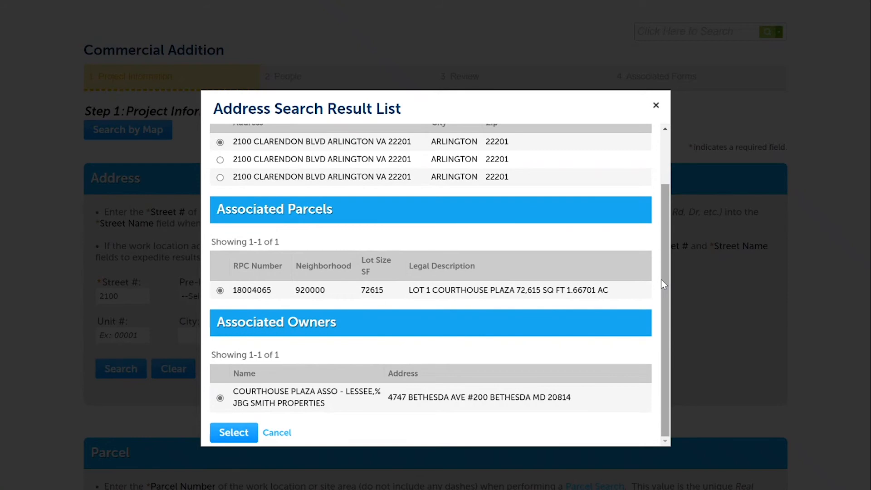
click(234, 433)
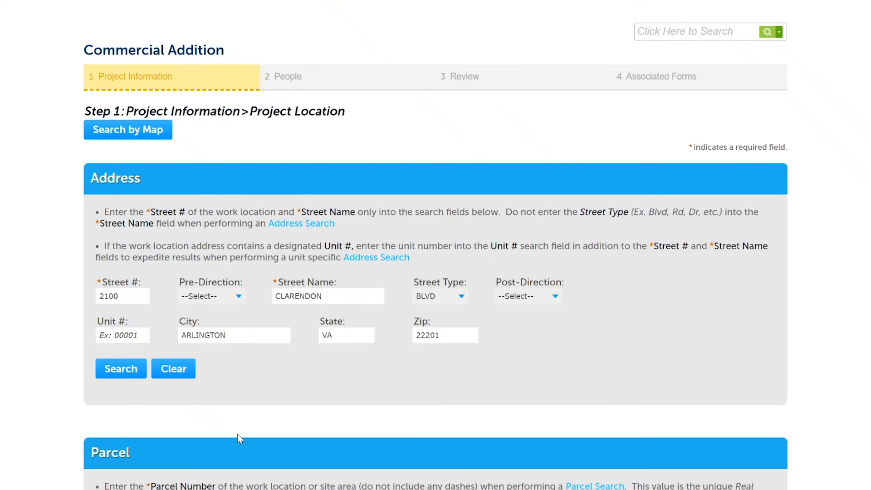
scroll(436, 245, down, 15)
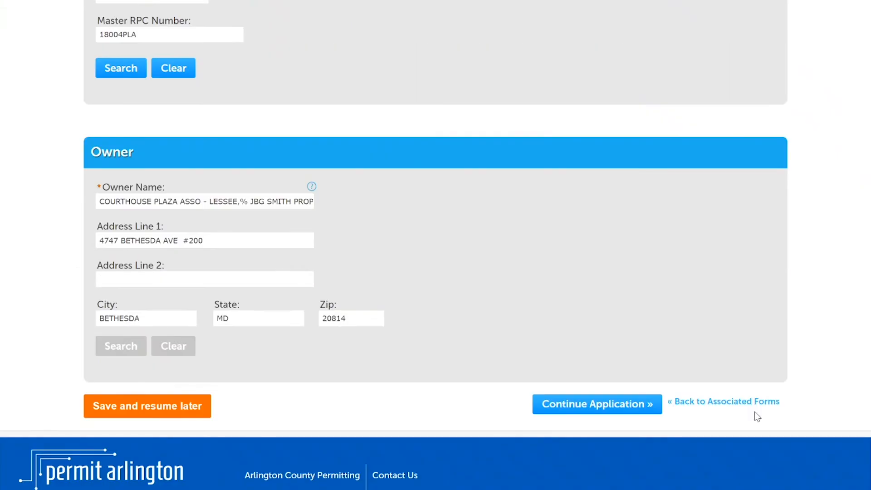
click(607, 408)
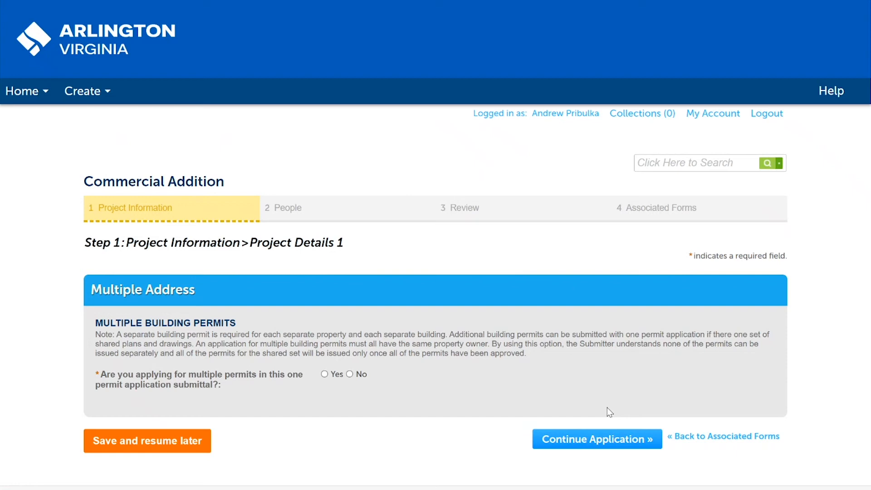
Step: Decline multiple permits, continue, and answer No to the food, water recreation, hotel, occupant load sign and fire alarm questions
click(349, 374)
click(602, 443)
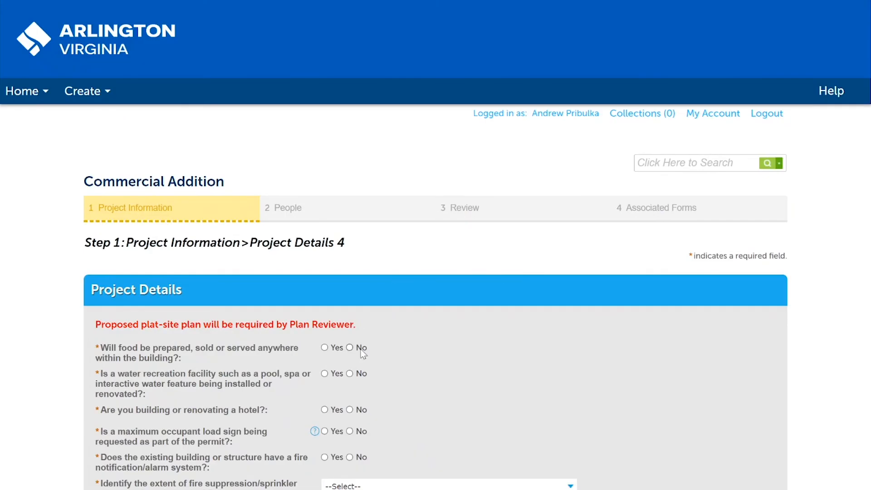
click(349, 348)
click(350, 373)
scroll(651, 346, down, 3)
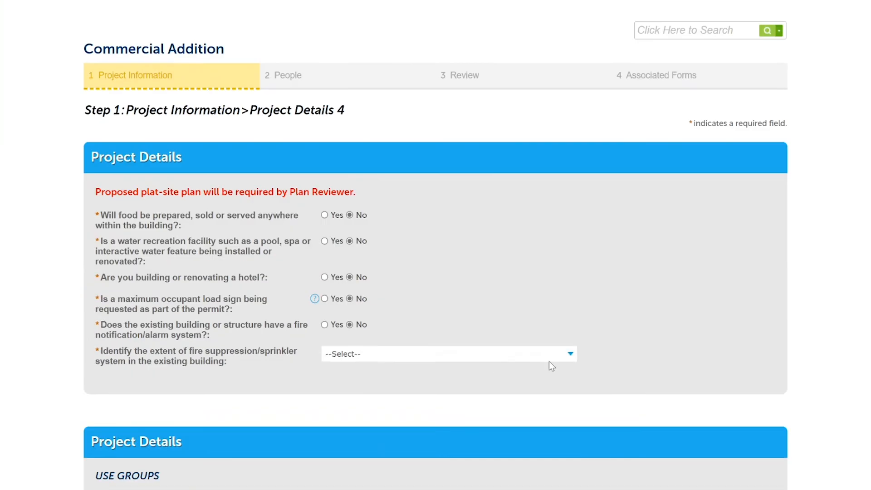
Step: Set the existing building's sprinkler extent to Fully Sprinklered/Suppressed and the system type to NFPA 13
click(449, 354)
click(449, 379)
click(504, 380)
click(447, 409)
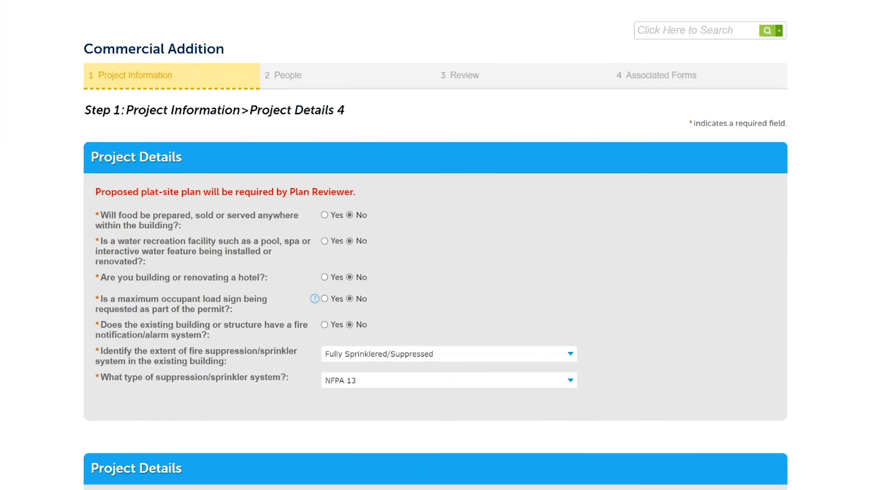
Step: Add two use group rows and set the first to A-1 with 2500 added square footage
scroll(661, 377, down, 5)
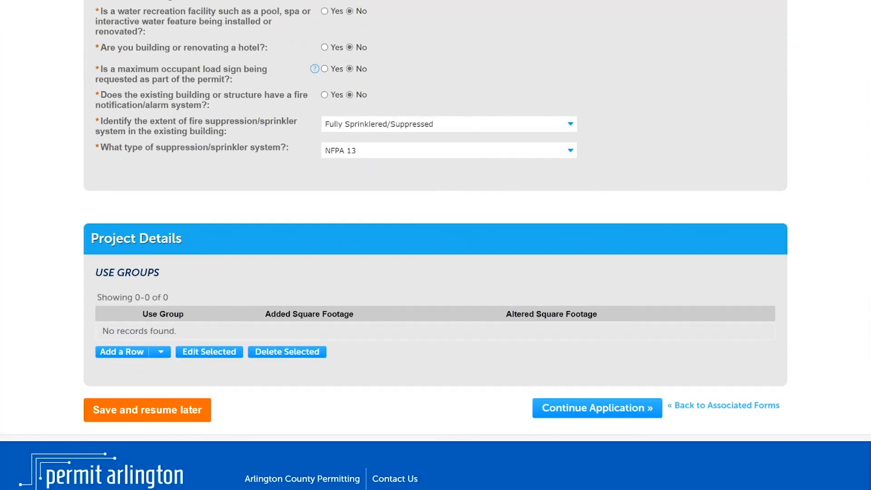
click(161, 356)
click(144, 374)
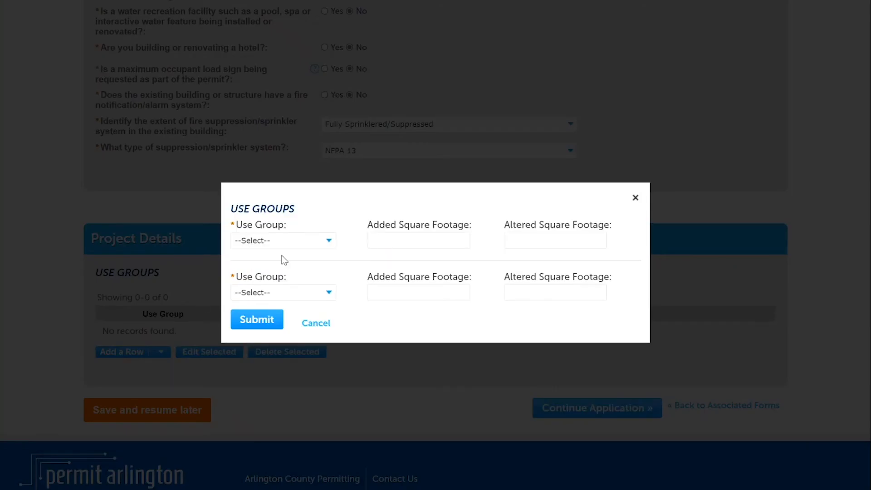
click(282, 241)
click(282, 263)
click(422, 240)
text(2500)
Step: Set the second use group row to A-1 with 2500 altered square footage, submit both rows, and continue the application
click(290, 294)
click(290, 317)
click(522, 293)
text(2500)
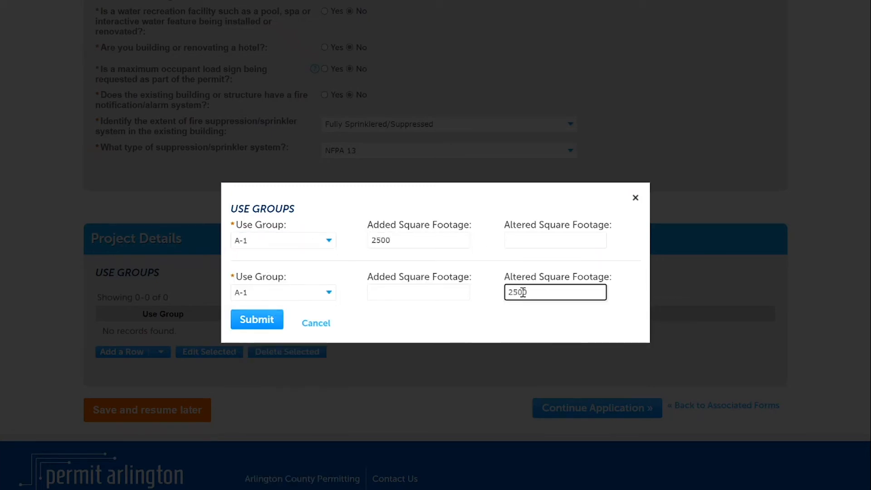
click(263, 316)
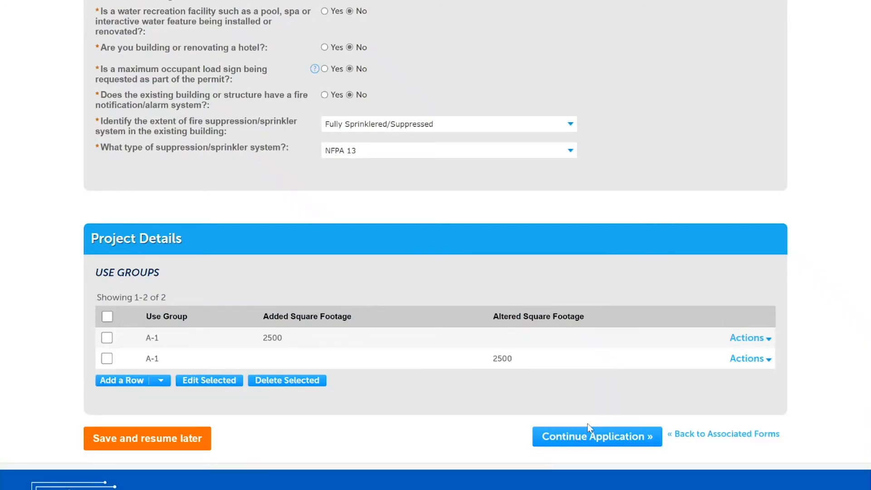
click(615, 439)
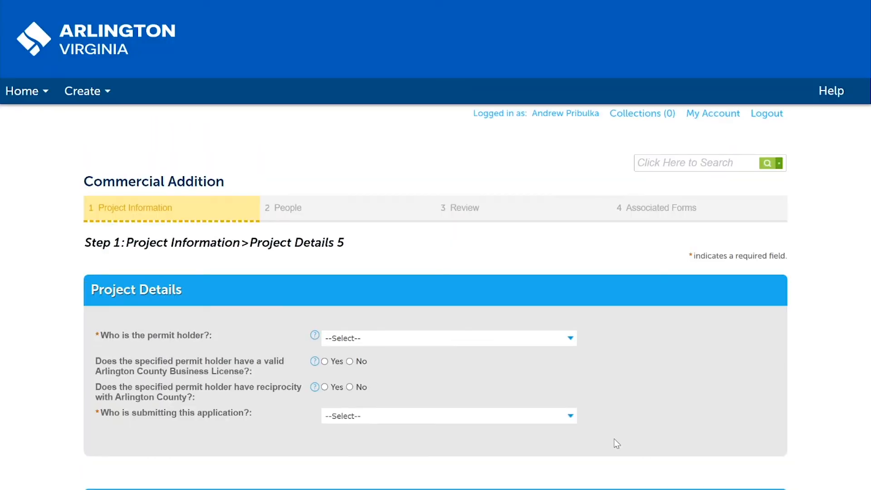
Step: Set both the permit holder and the application submitter to Contractor, and answer Yes to the valid Arlington County Business License question
click(449, 338)
click(454, 382)
click(408, 363)
click(377, 416)
click(372, 397)
click(356, 413)
click(324, 361)
scroll(761, 311, down, 1)
scroll(870, 405, down, 7)
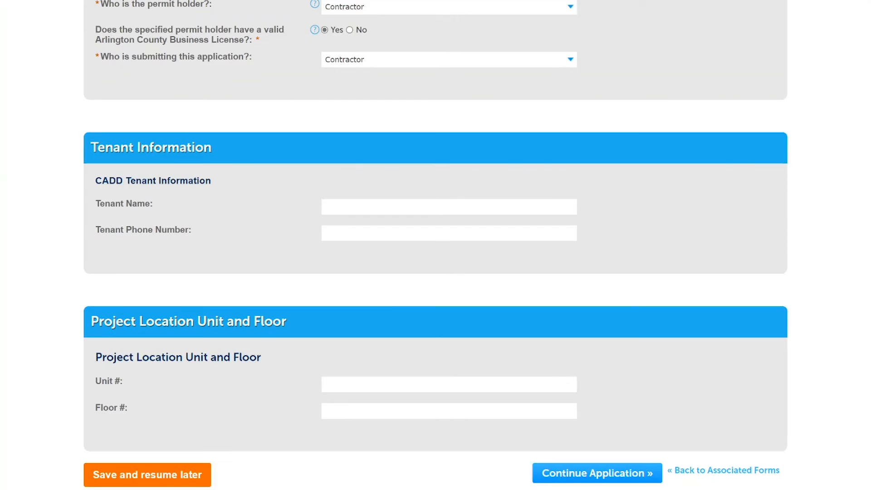
Step: Continue past the blank tenant and location fields, and verify an Arlington Business License by its license number in a new licensed professional entry
click(595, 405)
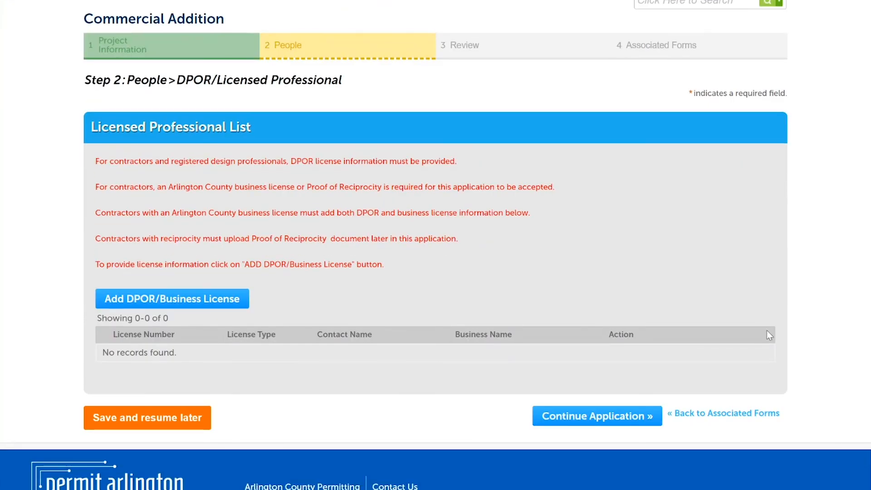
click(189, 305)
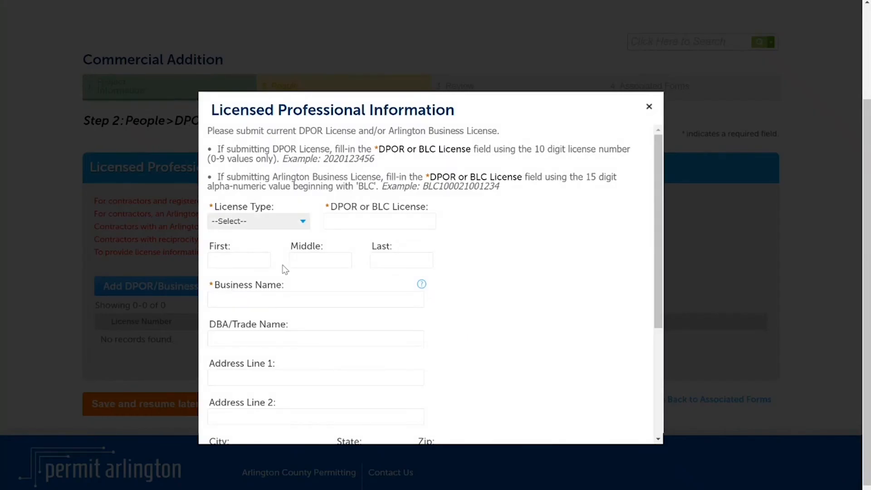
click(361, 225)
text(BLC10)
click(558, 243)
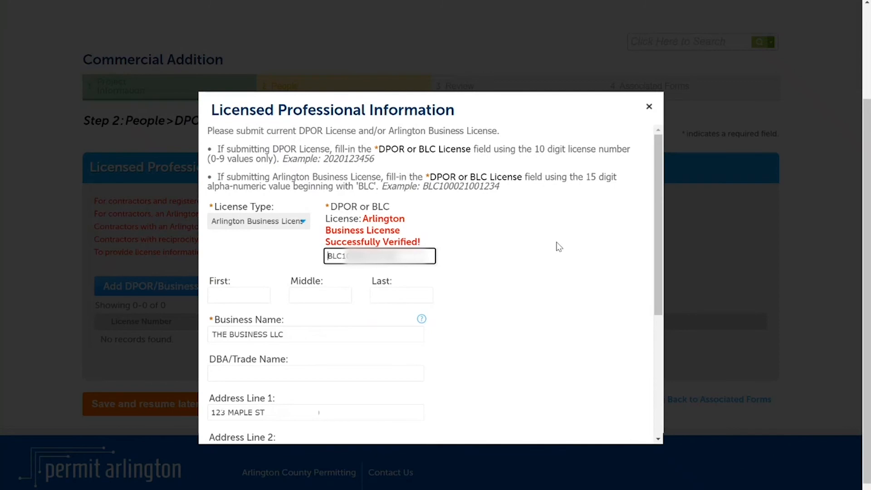
Step: Enter the business license holder's primary phone and e-mail, and save the licensed professional entry
drag(657, 202, 648, 346)
click(315, 321)
click(249, 356)
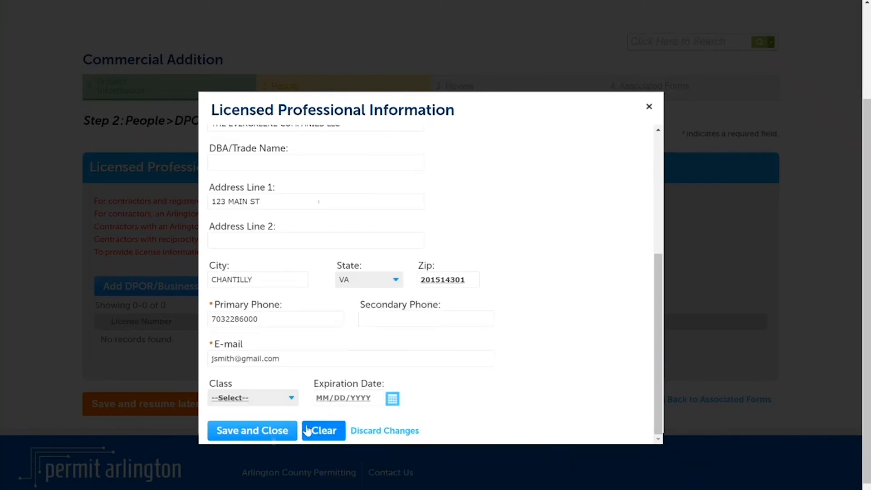
click(263, 431)
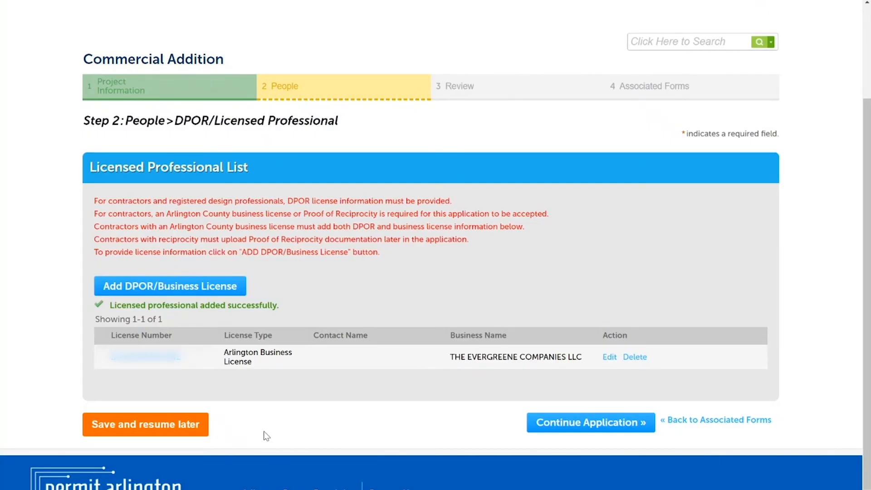
Step: Add a second licensed professional of type Contractor with a primary phone and e-mail, save it, and continue the application
click(201, 292)
scroll(646, 409, down, 5)
click(240, 320)
key(Tab)
key(Tab)
click(265, 431)
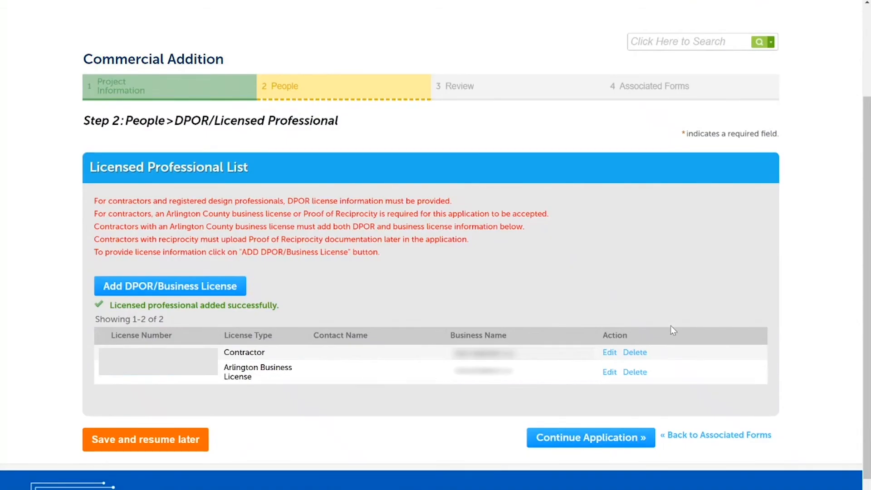
click(597, 439)
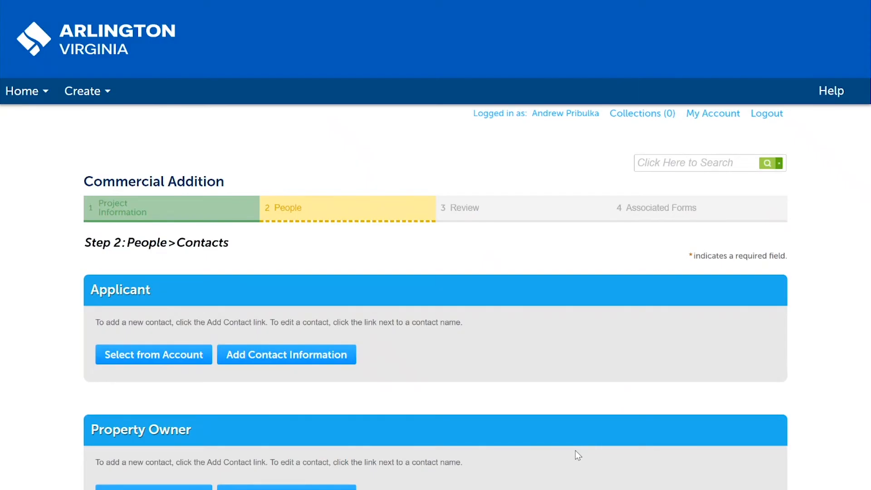
Step: Choose the individual Associated Contact from the account as the Applicant
click(197, 355)
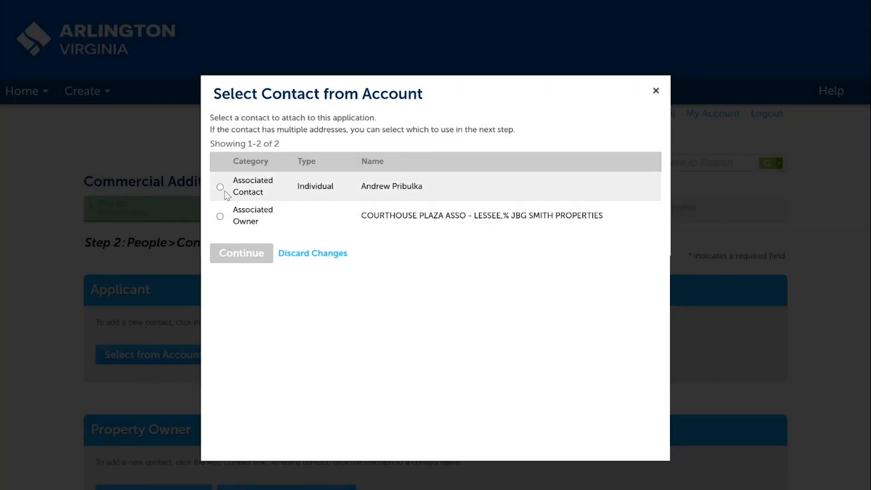
click(220, 187)
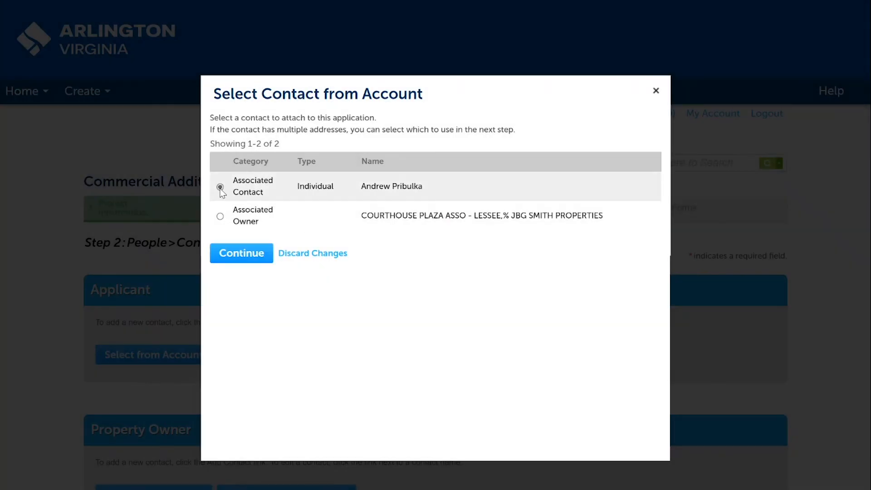
click(241, 254)
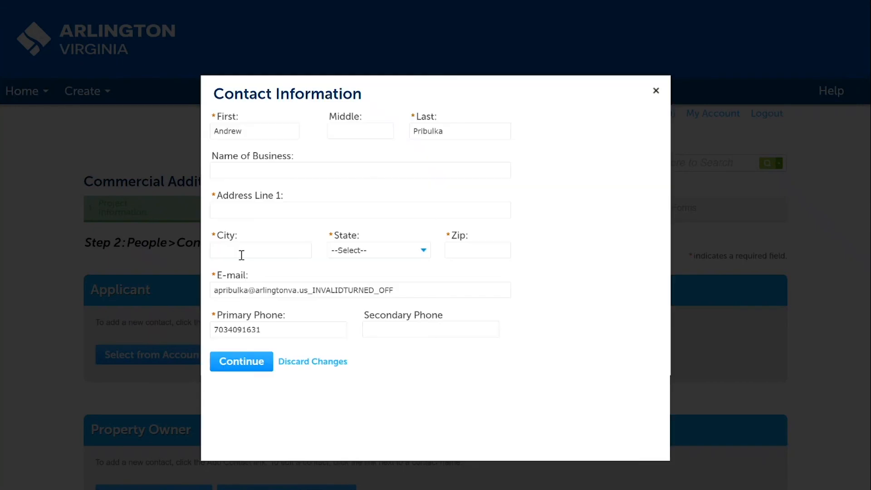
Step: Fill in the applicant's street address, city, state and zip, replace the e-mail and primary phone, and save the contact
click(320, 208)
text(2100 Clarendon Blvd)
key(Tab)
text(Arlington)
key(Tab)
text(VA)
key(Tab)
text(22201)
key(Tab)
key(Tab)
triple_click(413, 289)
key(Tab)
text(703228)
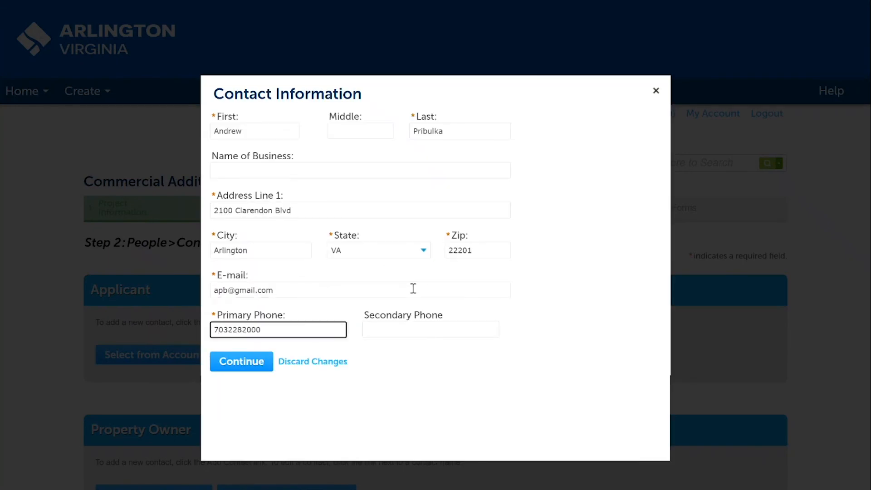
click(247, 361)
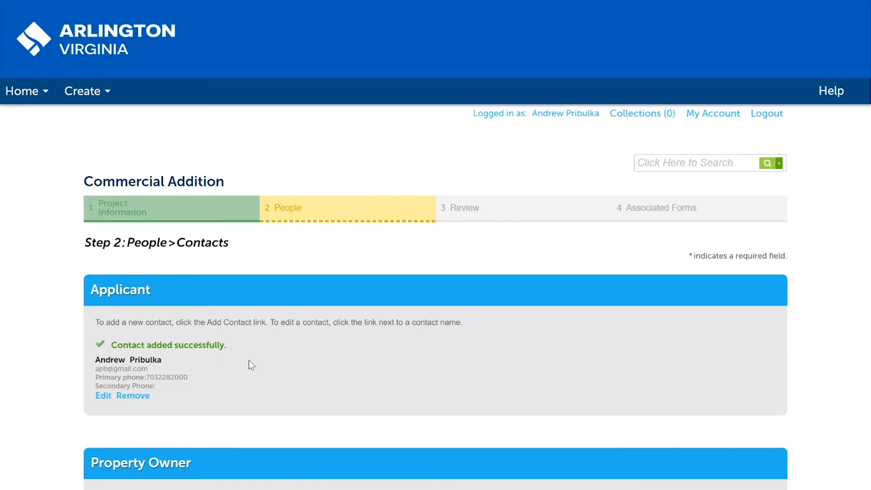
Step: Choose the Associated Owner, COURTHOUSE PLAZA ASSO - LESSEE, from the account as the Property Owner
scroll(435, 272, down, 4)
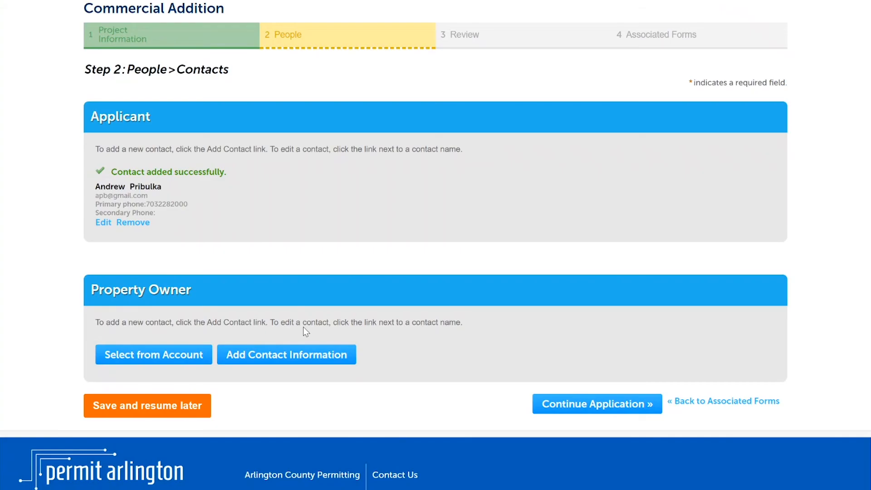
click(189, 352)
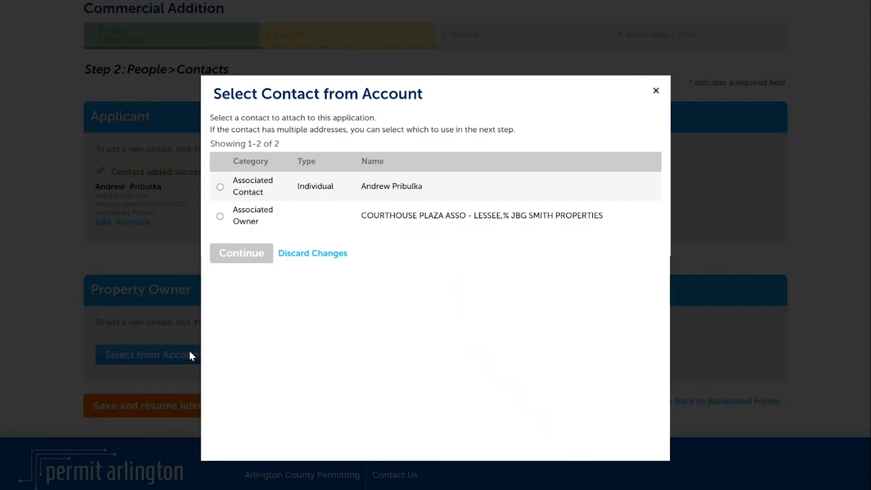
click(220, 217)
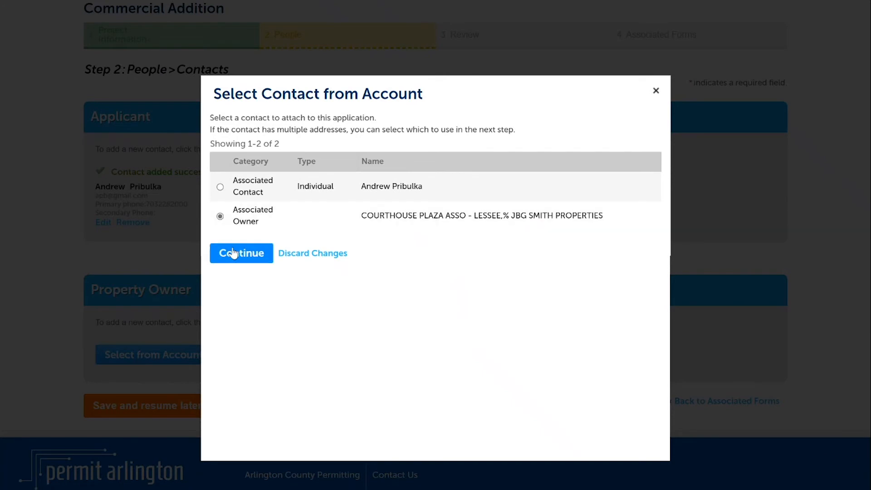
click(232, 250)
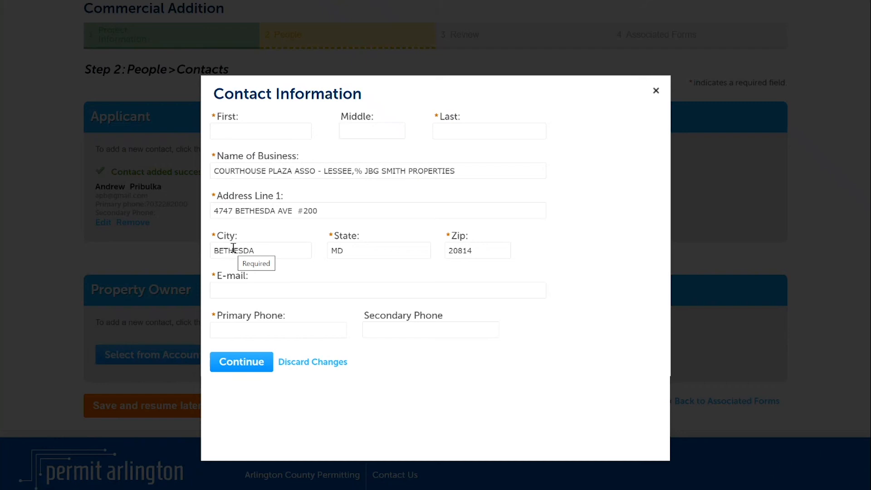
Step: Enter the property owner's first and last name, e-mail and primary phone, and save the contact
click(263, 130)
key(Tab)
key(Tab)
key(Tab)
key(Tab)
key(Tab)
key(Tab)
key(Tab)
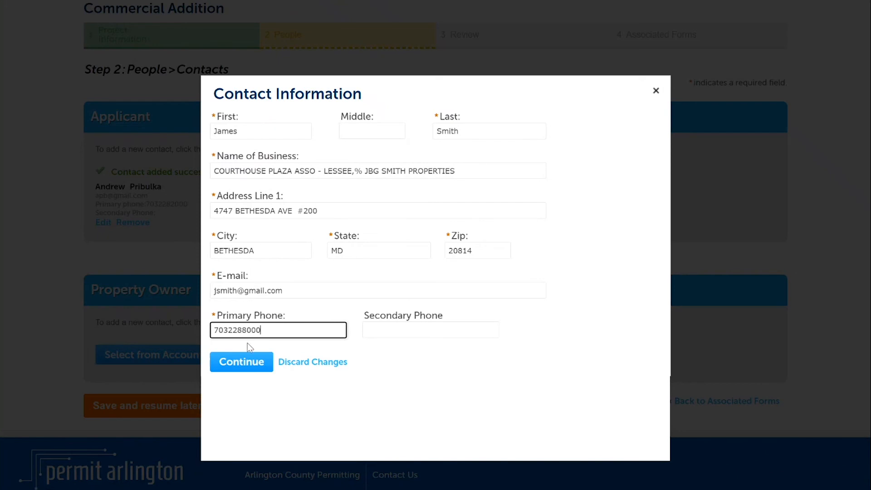
click(244, 361)
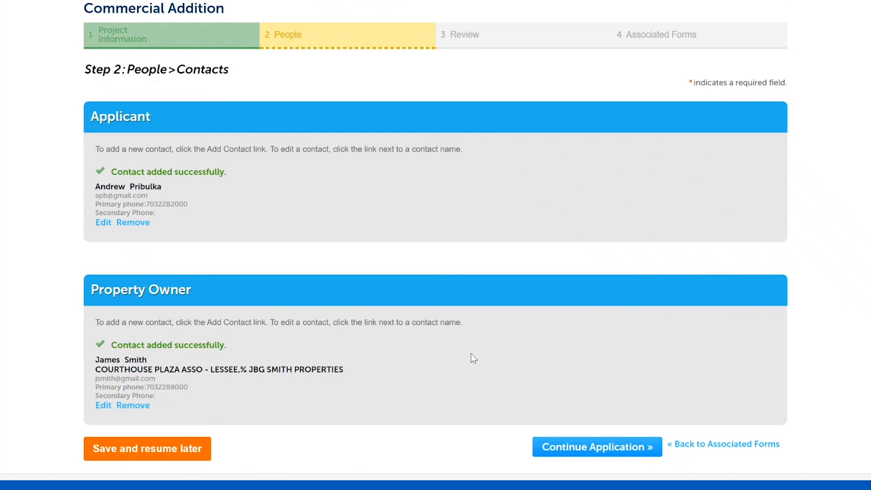
Step: Review the Commercial Addition form, agree to its certification, and continue the Building Permit application to Record Submittal
click(584, 451)
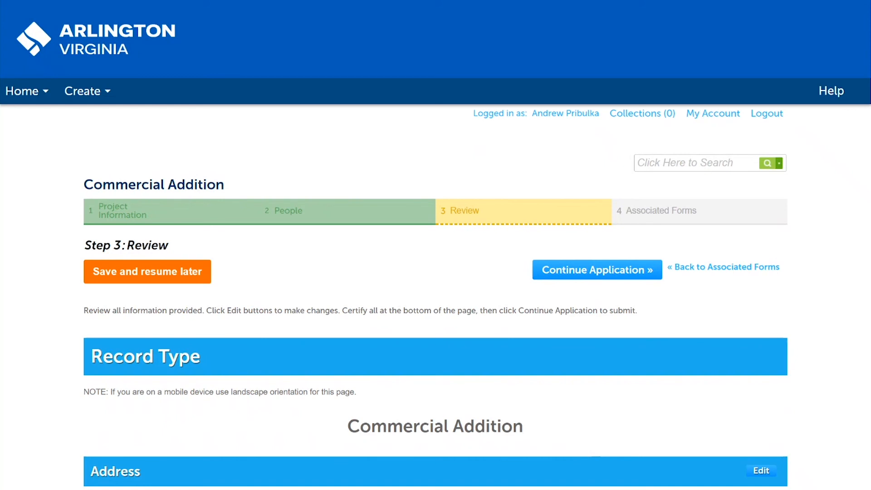
scroll(435, 245, down, 12)
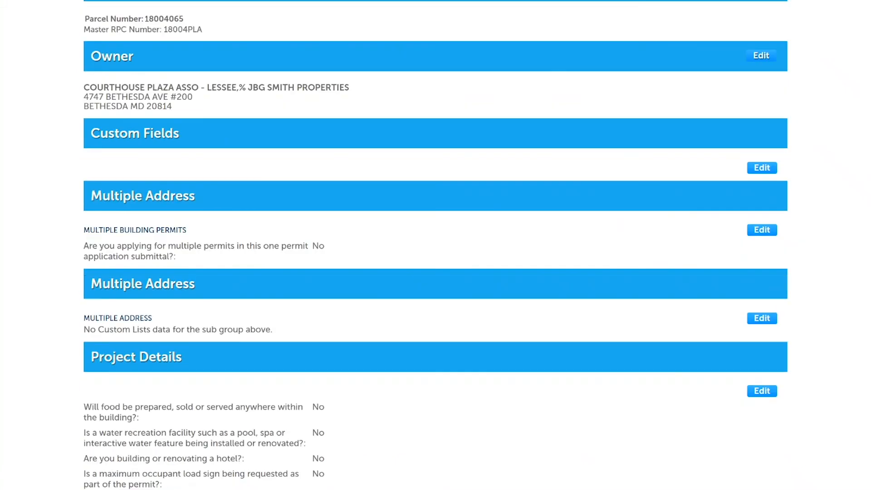
scroll(436, 245, down, 8)
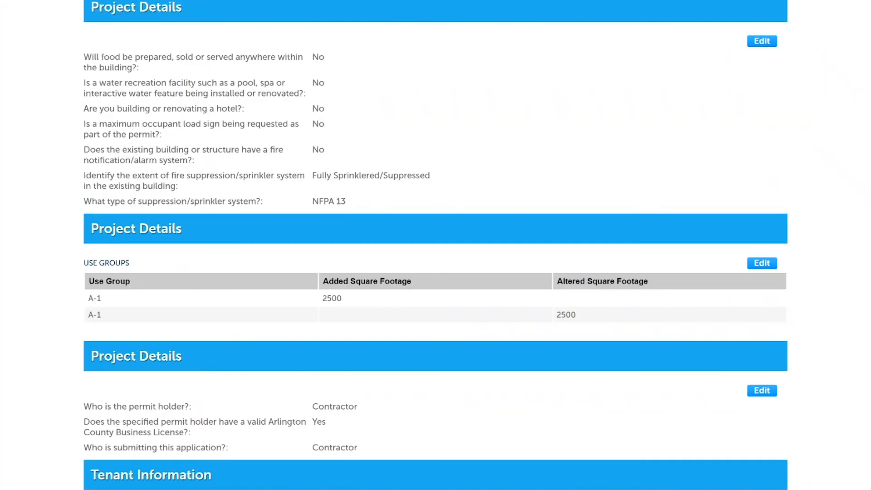
scroll(436, 245, down, 17)
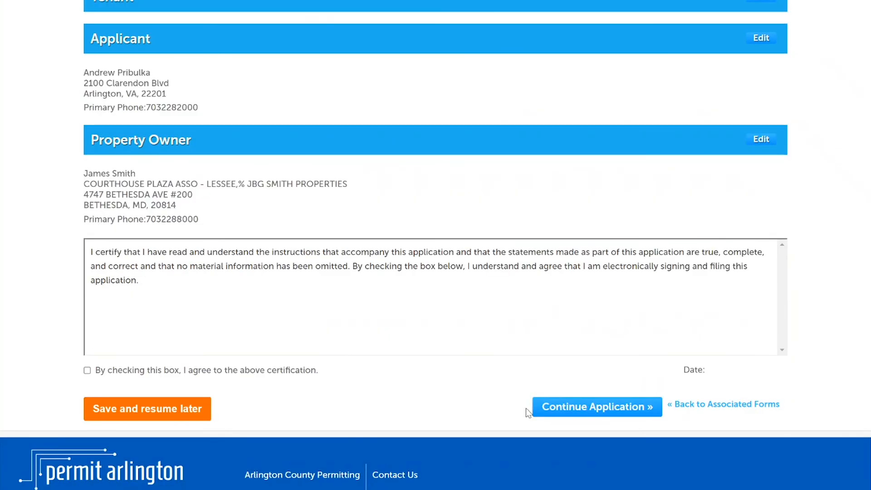
click(87, 371)
click(553, 406)
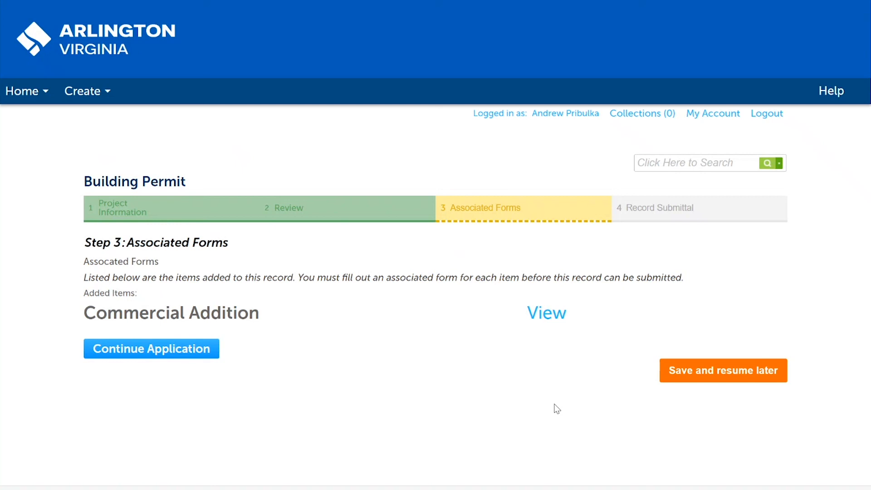
click(184, 357)
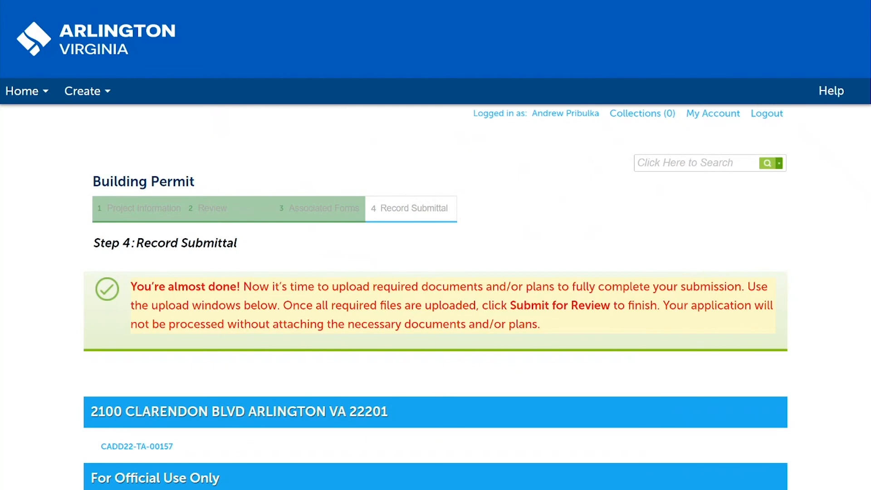
Step: Add A101 SITE PLAN to the plan set documents and set its discipline to Architectural (Building)
scroll(435, 254, down, 10)
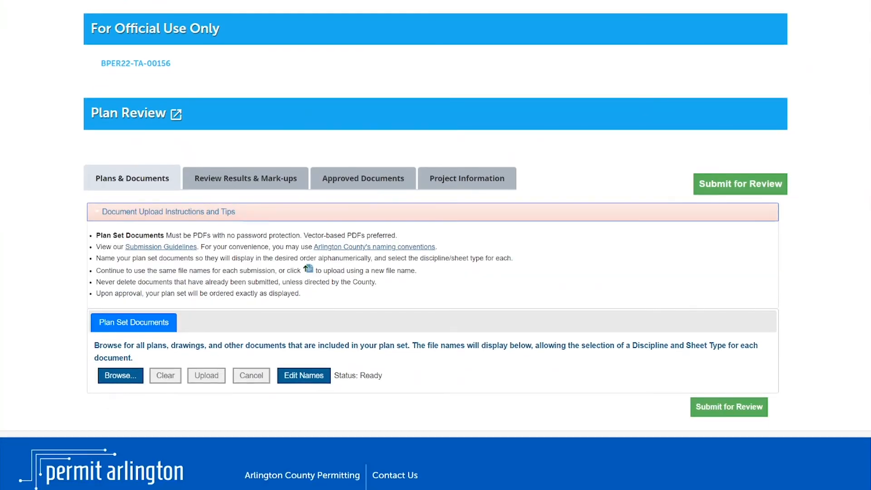
click(131, 384)
click(159, 41)
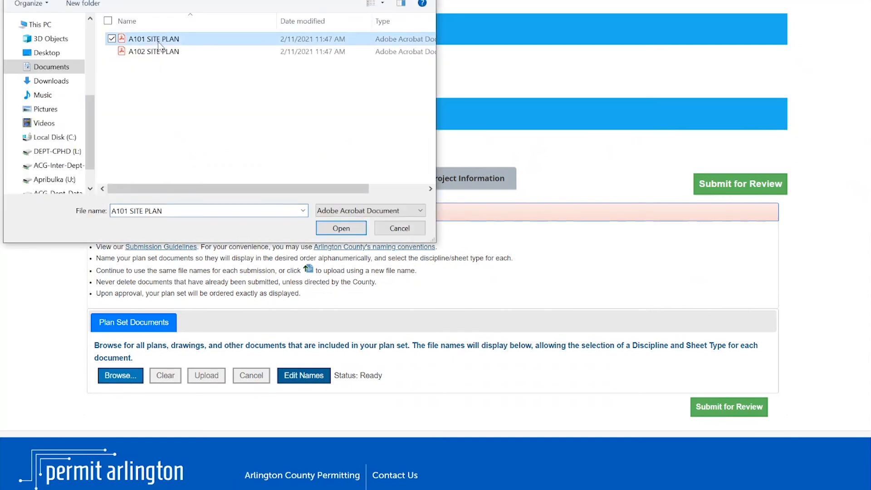
click(336, 228)
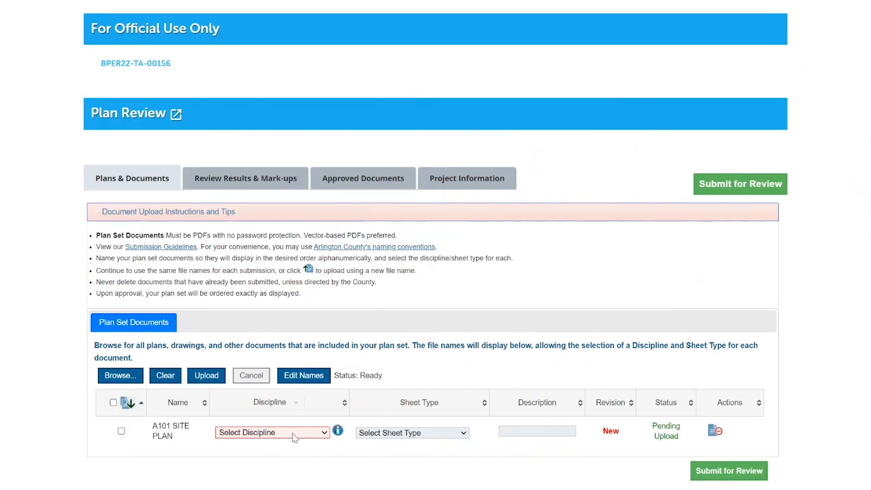
click(293, 434)
scroll(273, 320, down, 1)
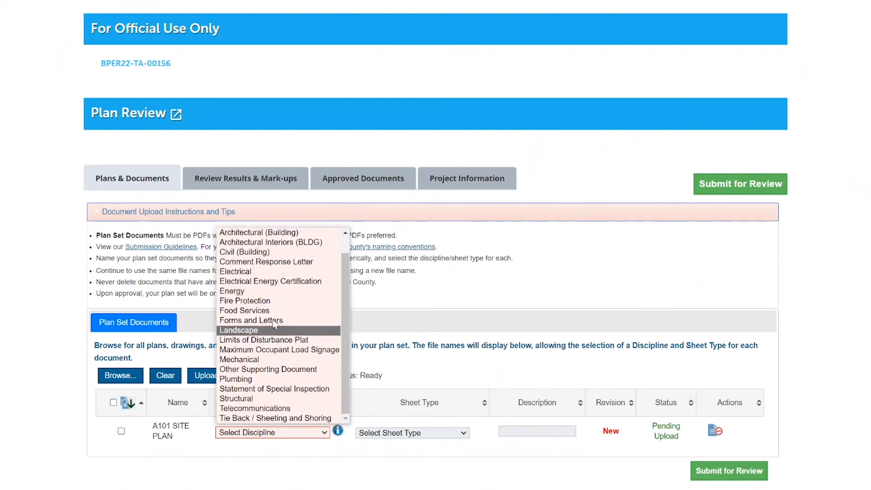
click(279, 232)
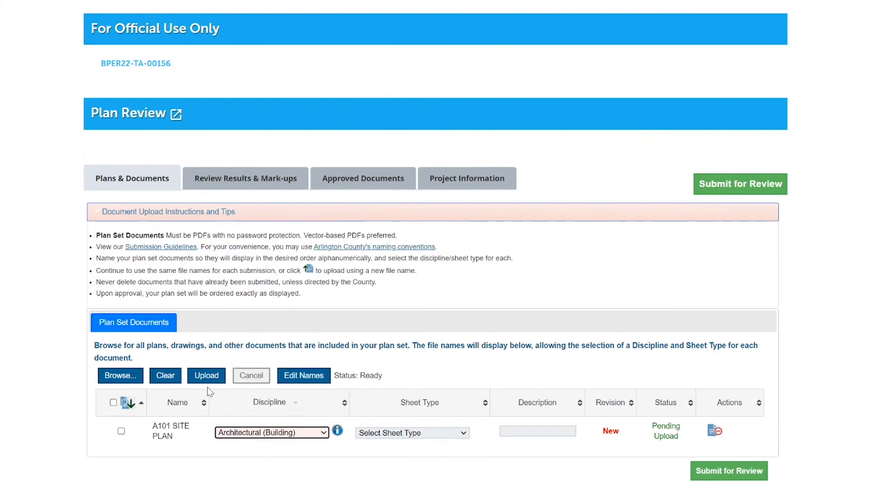
Step: Add A102 SITE PLAN to the plan set documents and set its discipline to Architectural (Building)
click(120, 376)
double_click(145, 73)
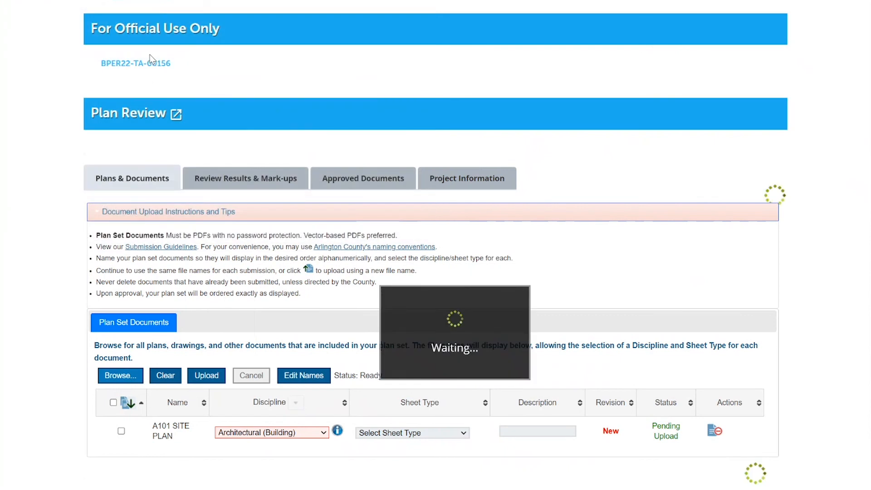
click(265, 462)
click(258, 280)
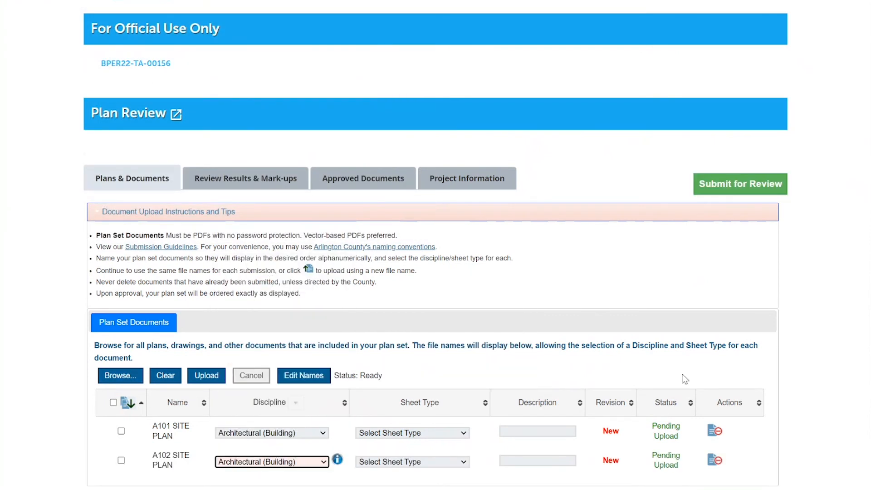
Step: Upload both listed site plan documents and confirm the upload
scroll(436, 272, down, 2)
scroll(435, 245, down, 1)
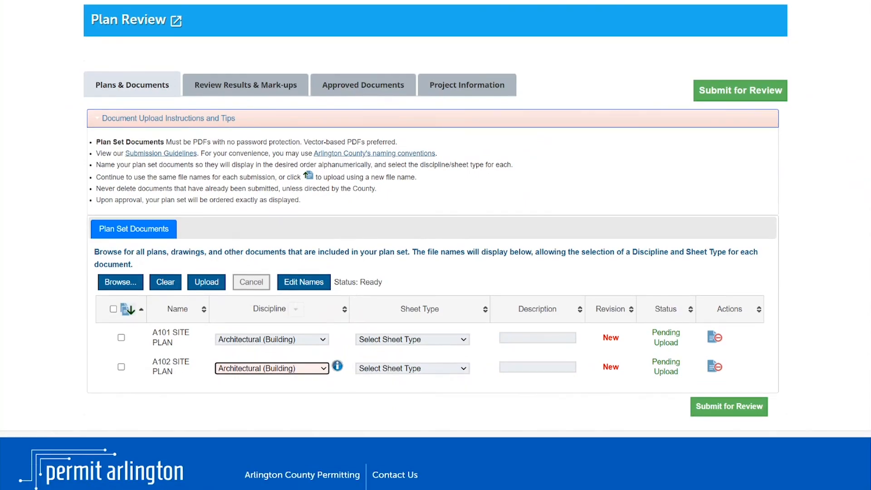
click(211, 283)
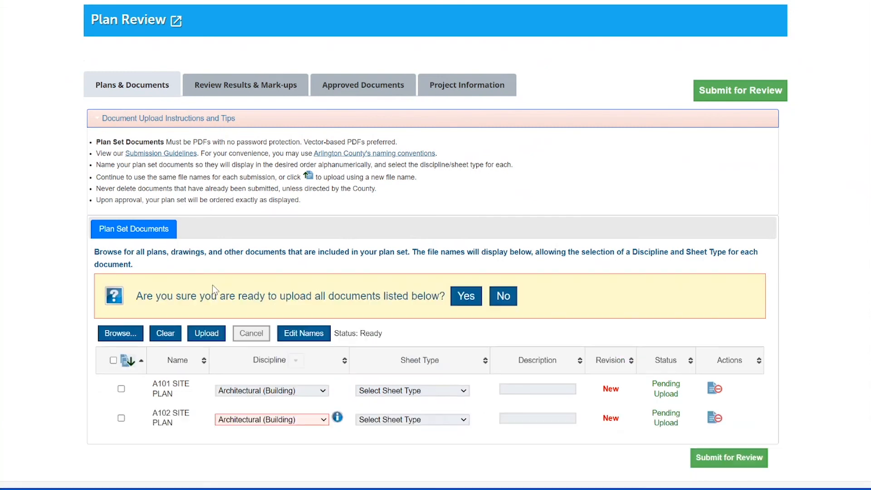
click(466, 297)
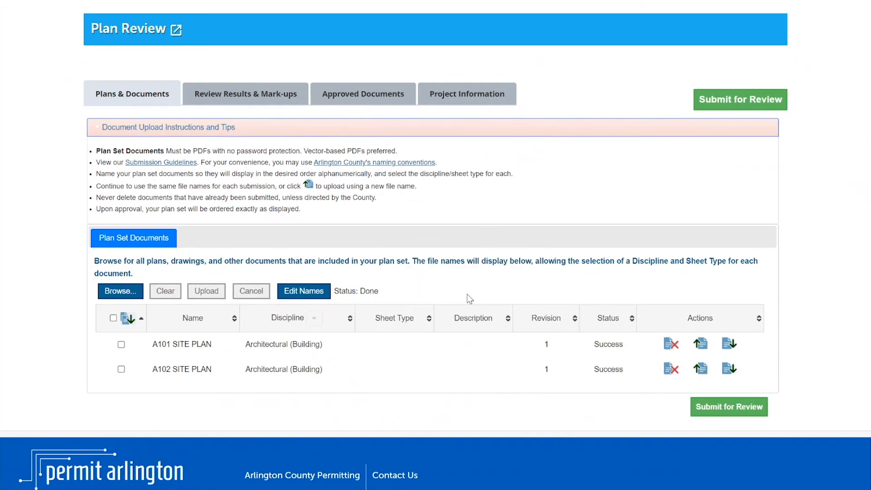
Step: Submit the uploaded plan set for review, confirm the submission, and dismiss the closing Plan Review notice
click(715, 415)
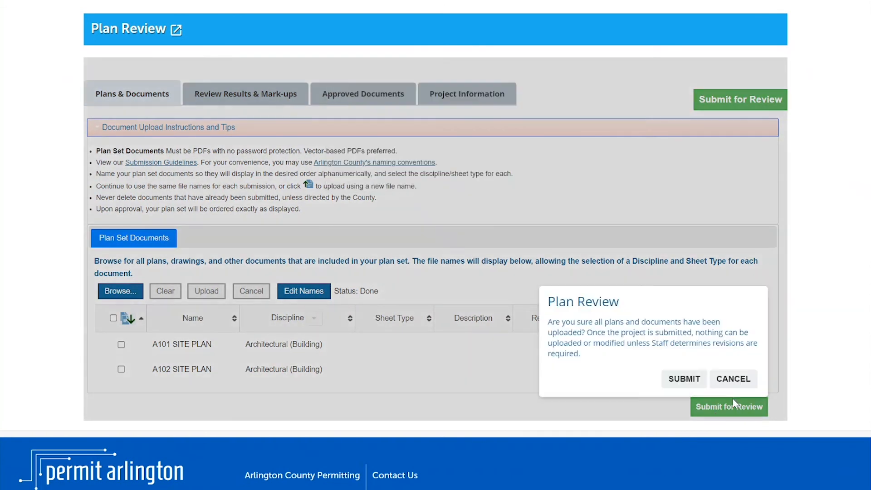
click(678, 378)
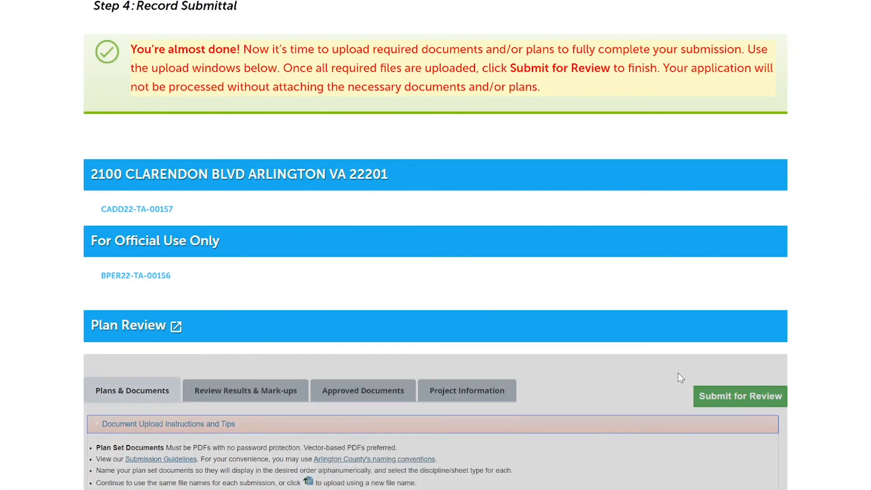
scroll(681, 377, down, 6)
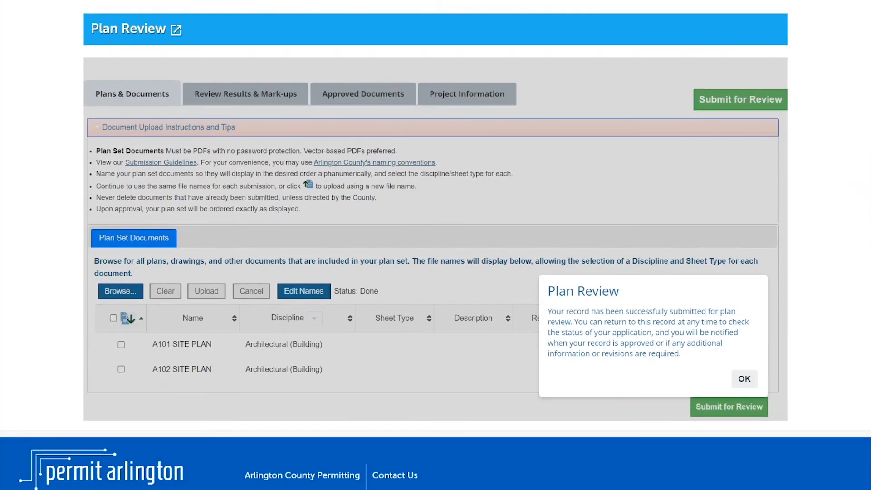
click(744, 379)
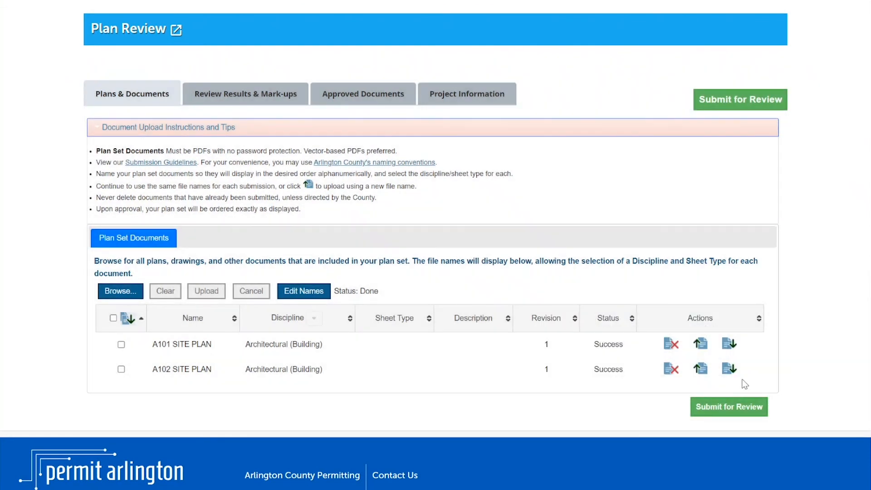